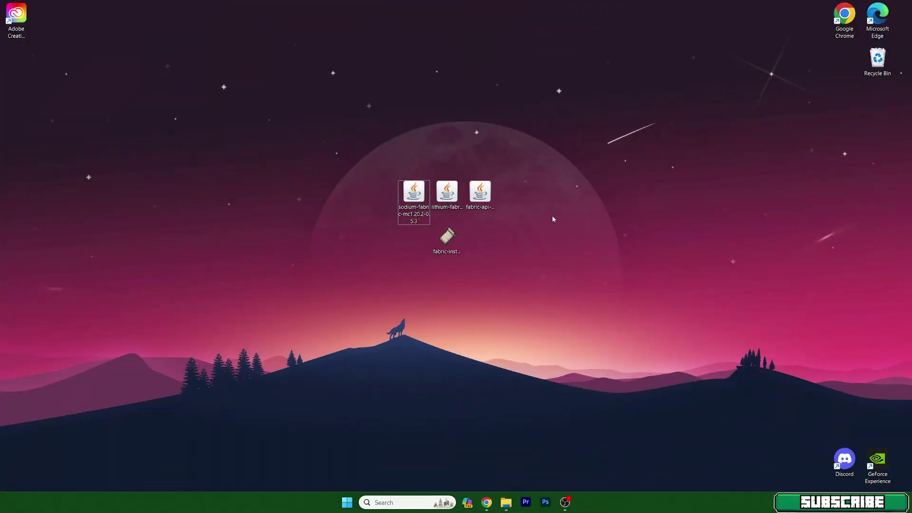
# Select the four downloaded files on the desktop, then clear the selection
pyautogui.moveTo(551, 212); pyautogui.dragTo(397, 301)
pyautogui.click(443, 303)
# Check each downloaded file's name, then select the Sodium, Lithium and Fabric API jars together
pyautogui.moveTo(508, 258); pyautogui.dragTo(418, 192)
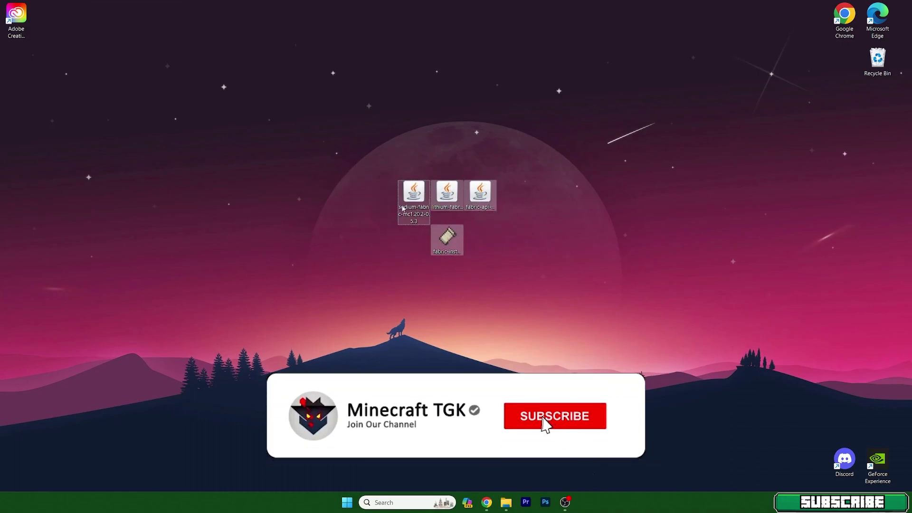
pyautogui.click(497, 186)
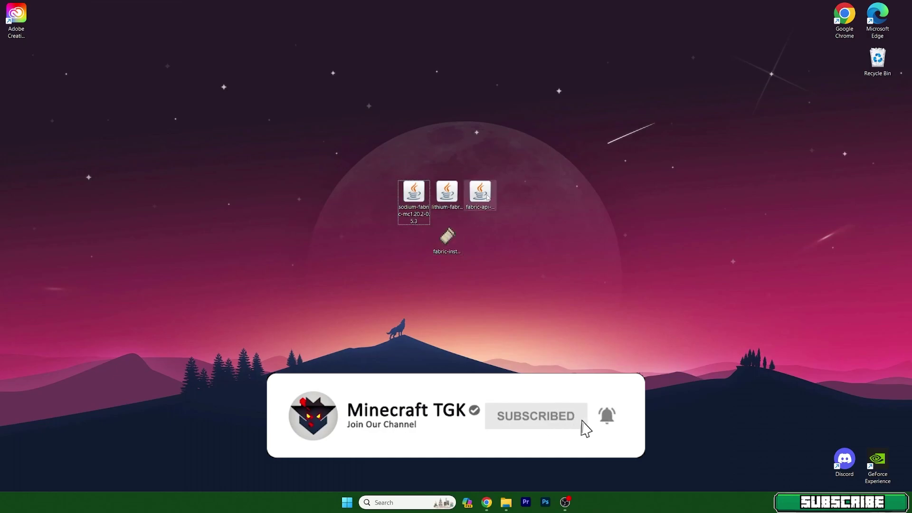
pyautogui.click(414, 195)
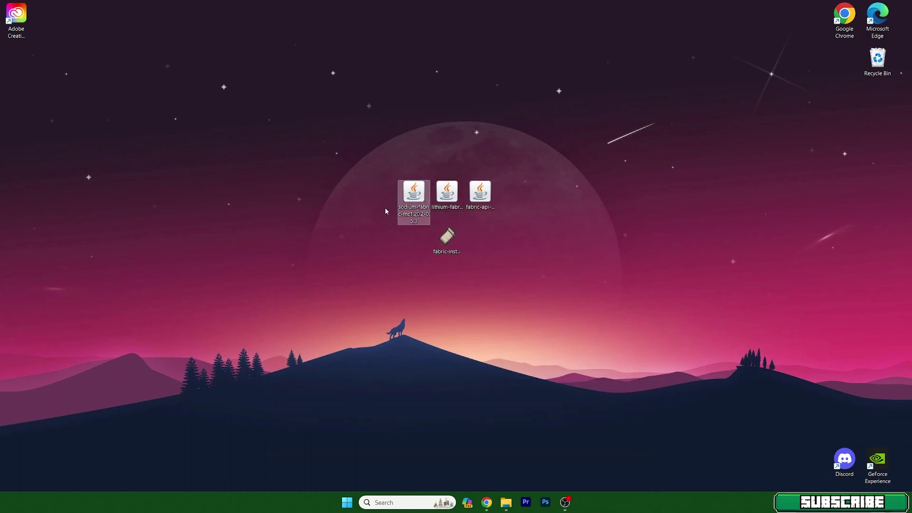
pyautogui.click(448, 213)
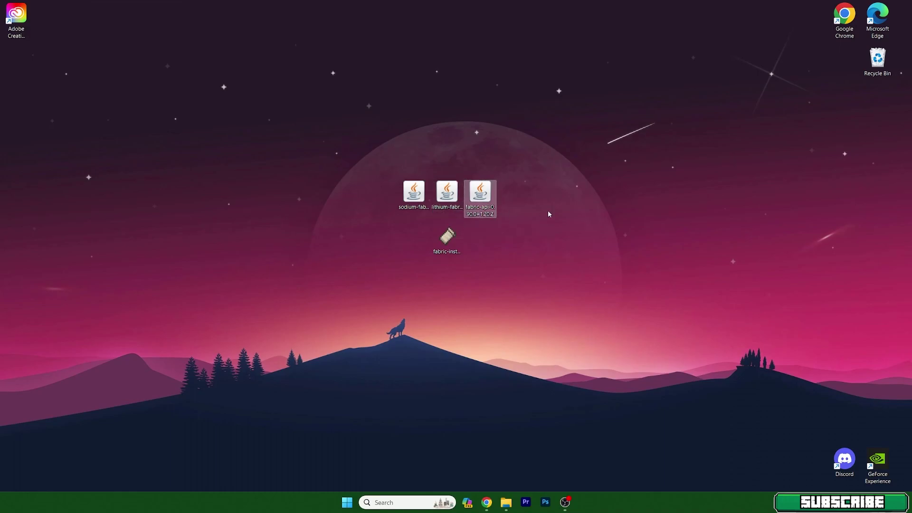
pyautogui.click(495, 216)
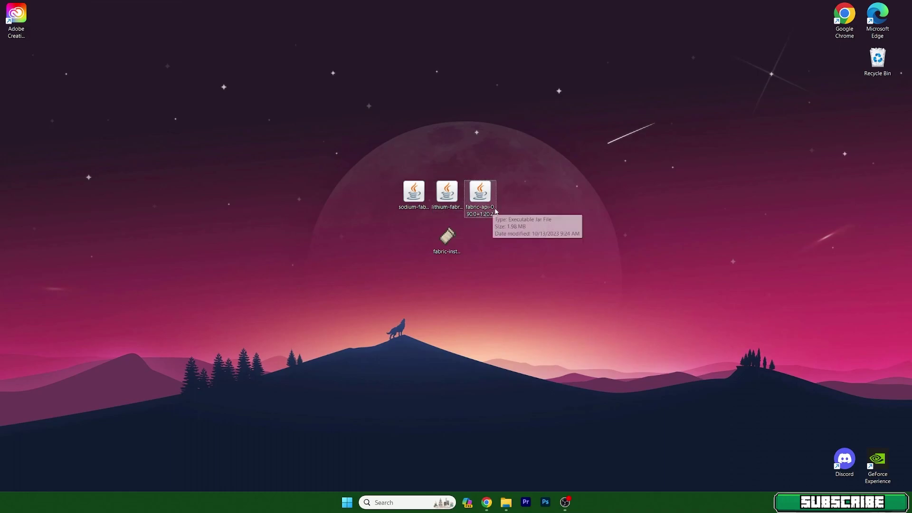
pyautogui.click(442, 250)
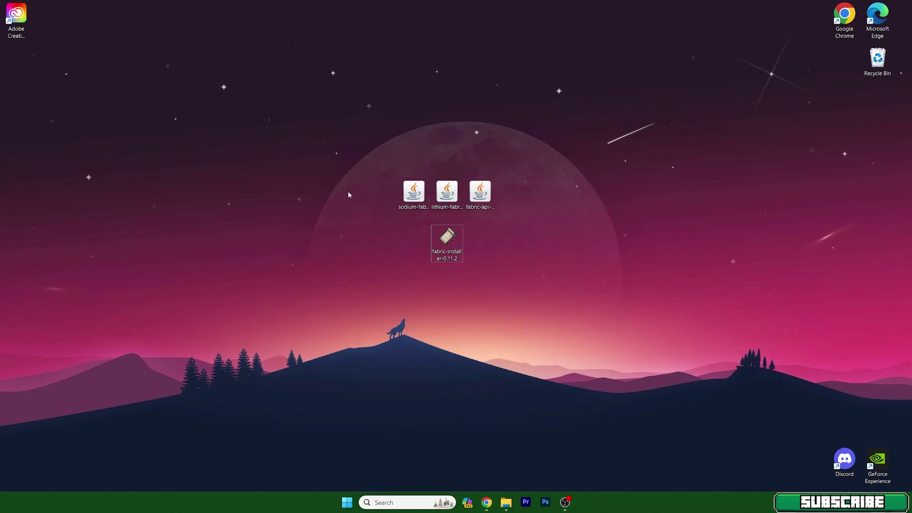
pyautogui.moveTo(344, 191); pyautogui.dragTo(574, 205)
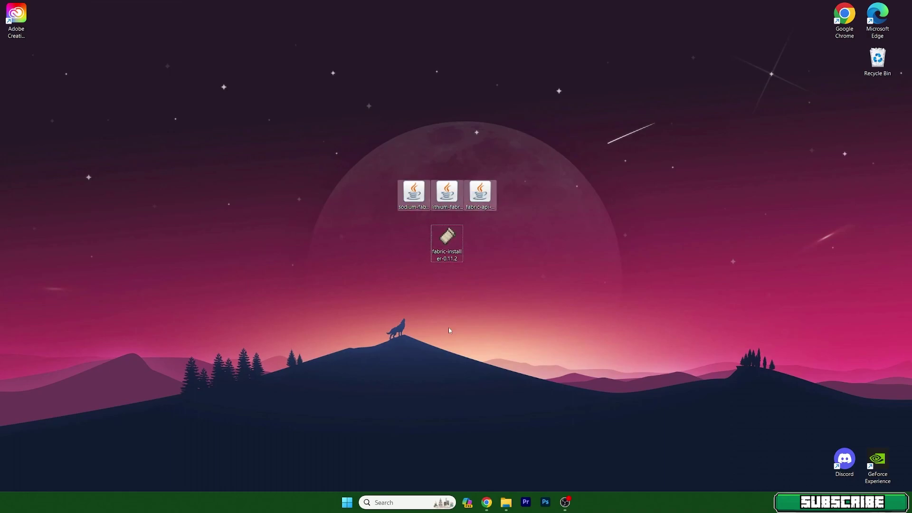
pyautogui.click(389, 503)
# Open the mods folder inside %appdata%\.minecraft in File Explorer
pyautogui.write('%appdata%')
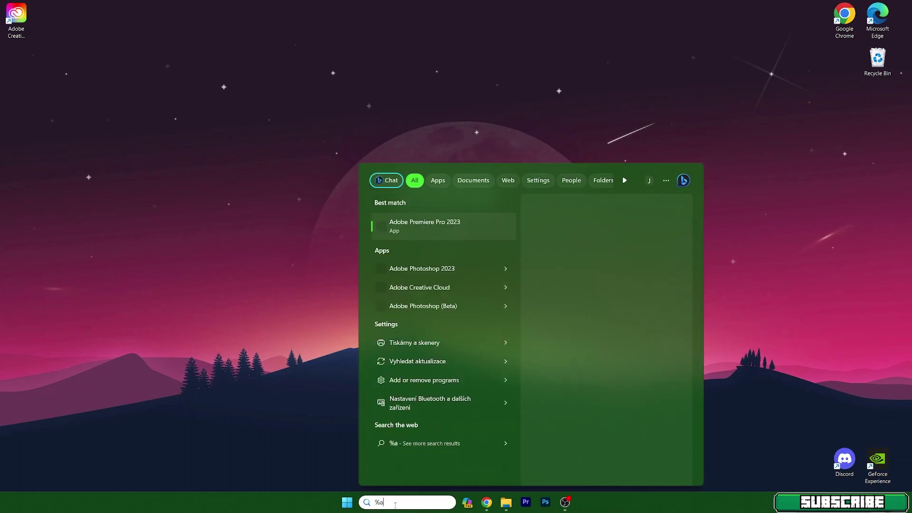
pyautogui.press('Return')
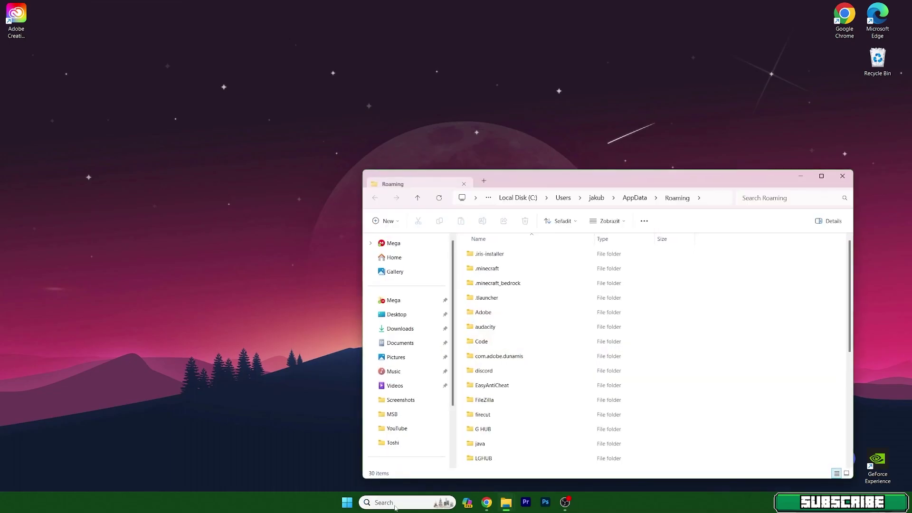
pyautogui.moveTo(548, 184); pyautogui.dragTo(716, 157)
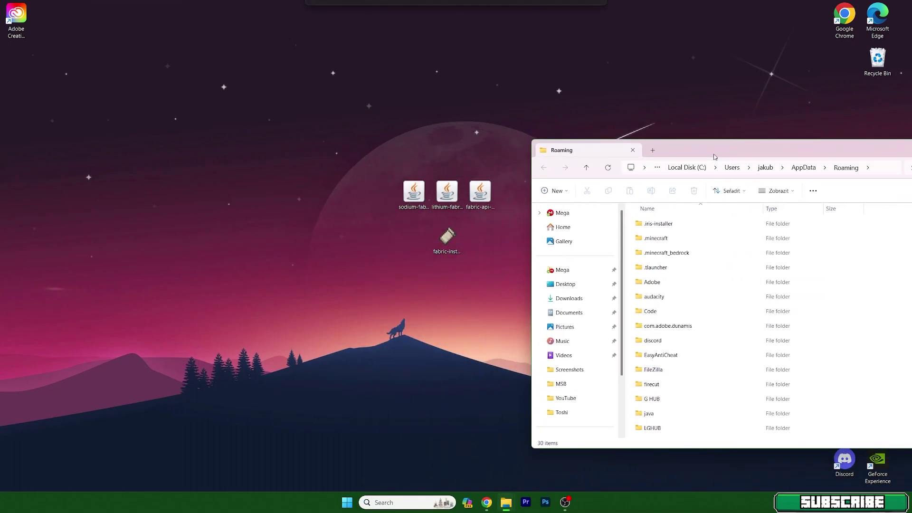
pyautogui.click(649, 241)
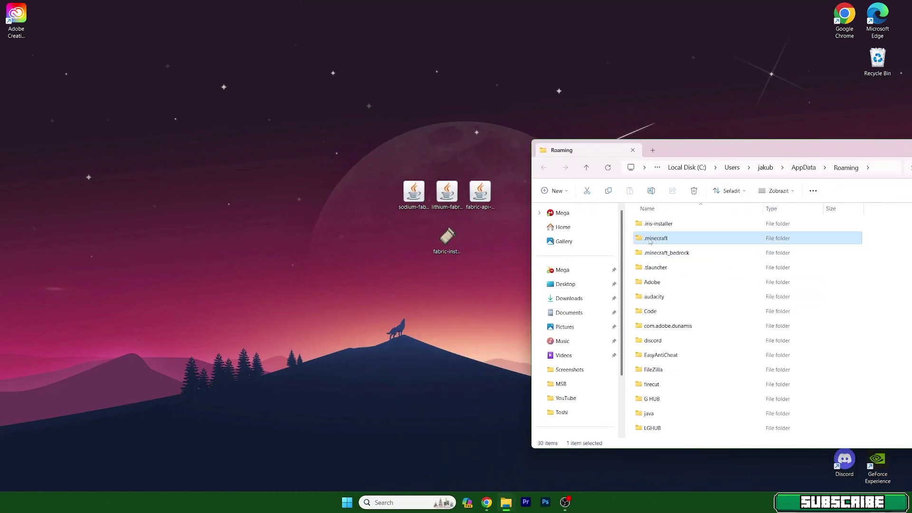
pyautogui.doubleClick(653, 243)
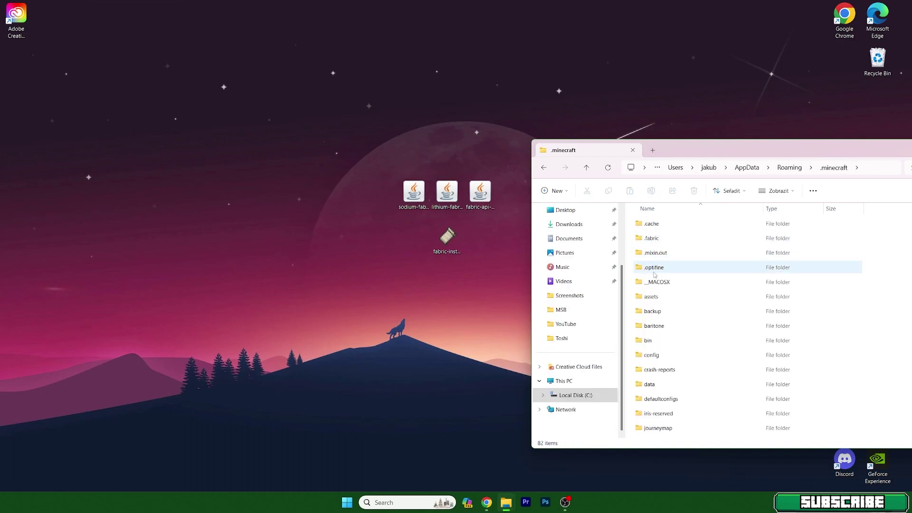
pyautogui.scroll(-3, 655, 295)
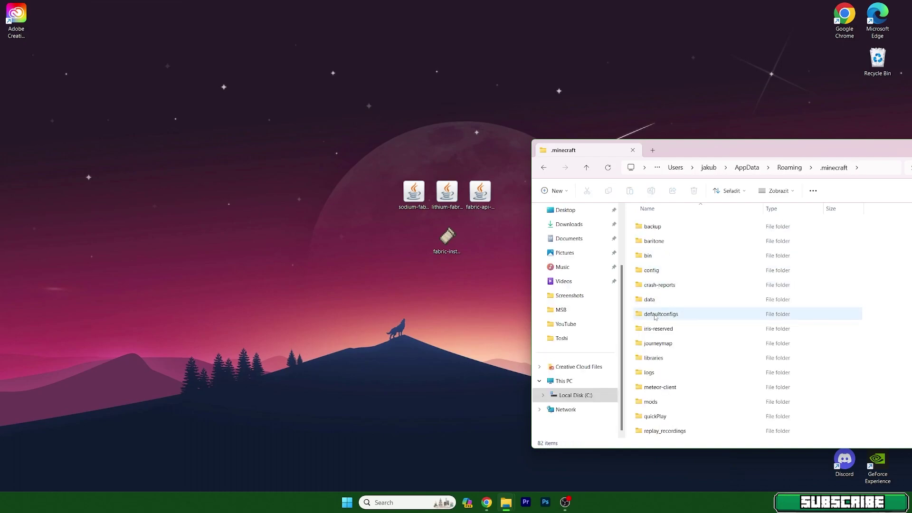
pyautogui.doubleClick(653, 402)
# Delete the old mod jars and move the three desktop jars into mods
pyautogui.hotkey('ctrl', 'a')
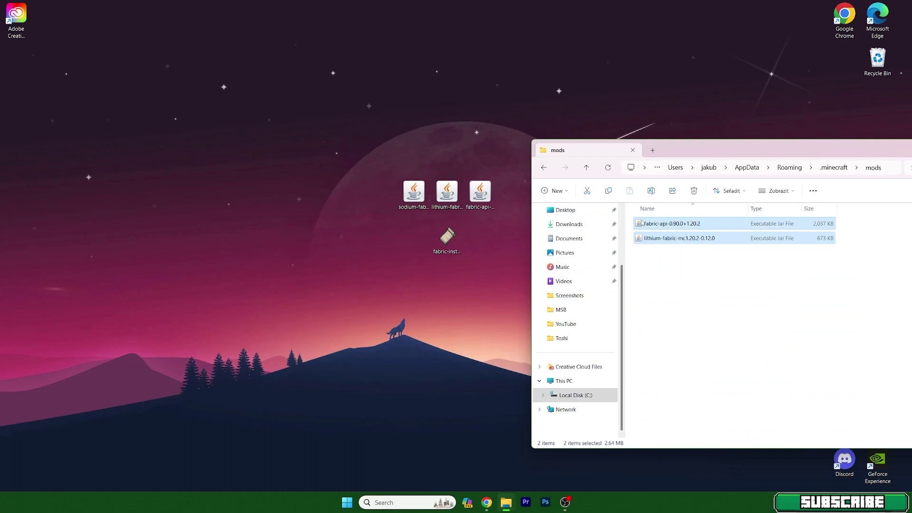
pyautogui.press('Delete')
pyautogui.moveTo(375, 157); pyautogui.dragTo(673, 265)
pyautogui.click(678, 287)
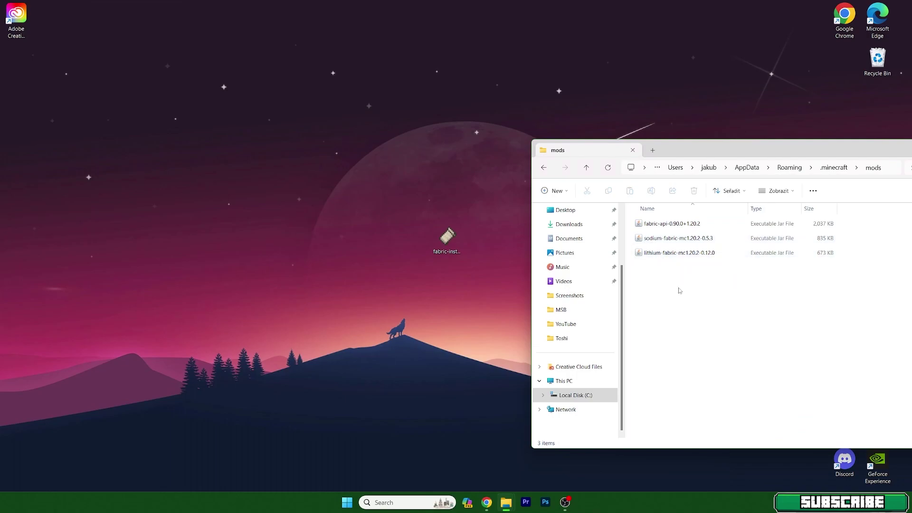
pyautogui.moveTo(672, 285); pyautogui.dragTo(646, 236)
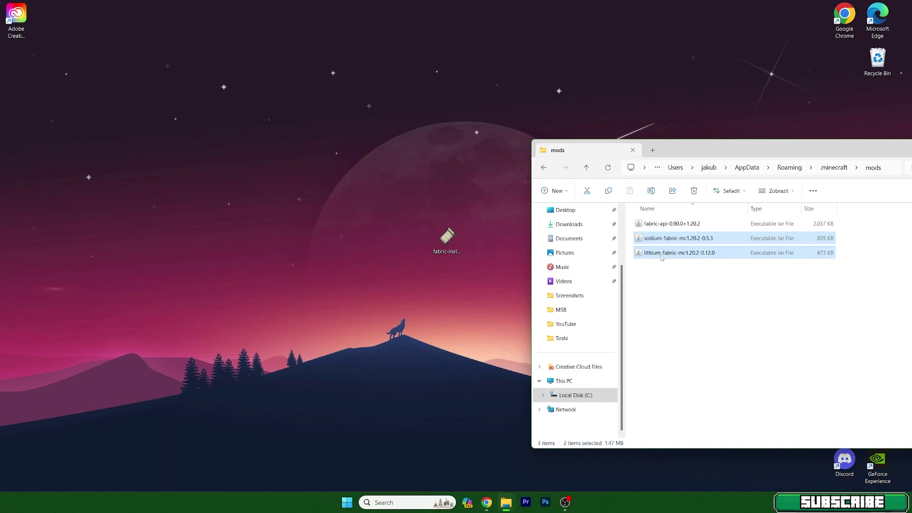
pyautogui.click(676, 280)
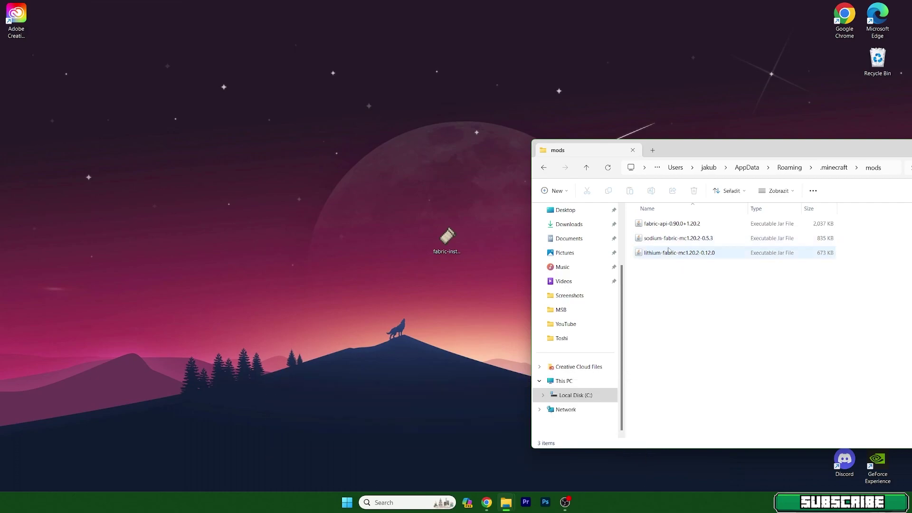
pyautogui.click(545, 170)
# Open .minecraft's versions folder and start the Fabric installer from the desktop
pyautogui.scroll(-5, 693, 301)
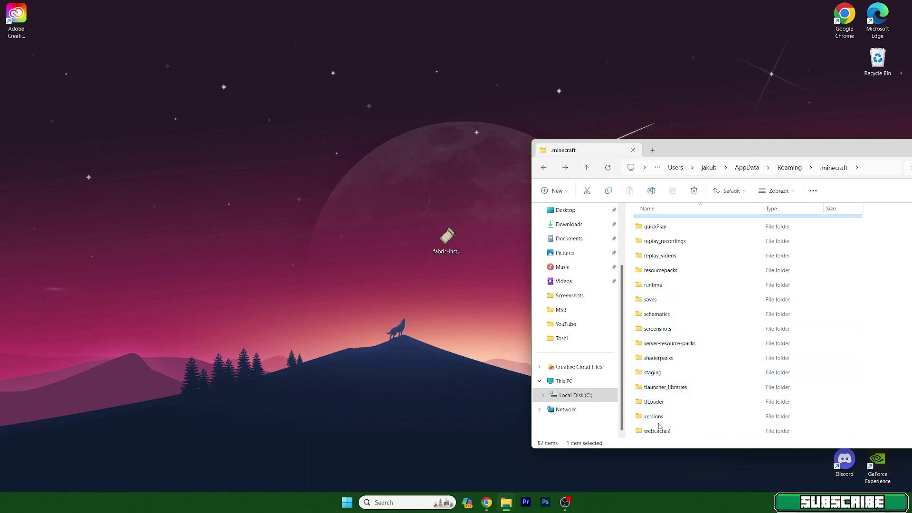
pyautogui.doubleClick(653, 415)
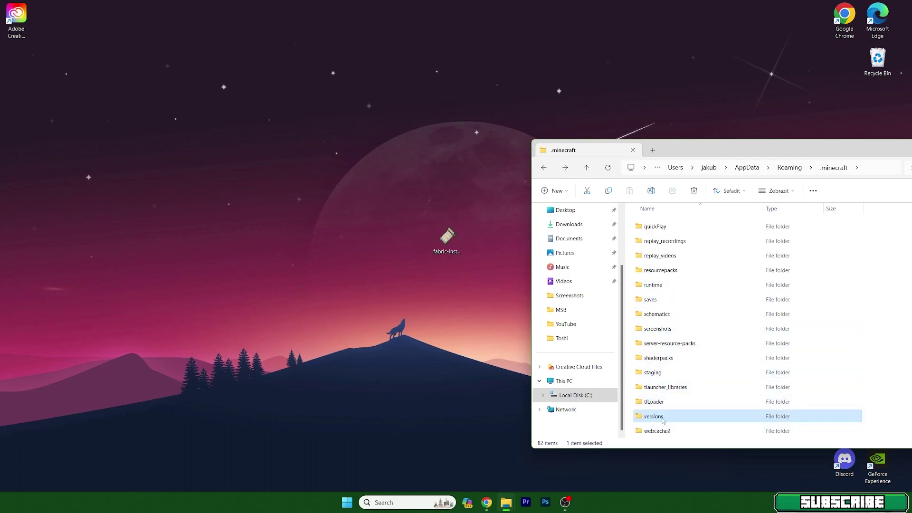
pyautogui.click(454, 244)
pyautogui.doubleClick(454, 244)
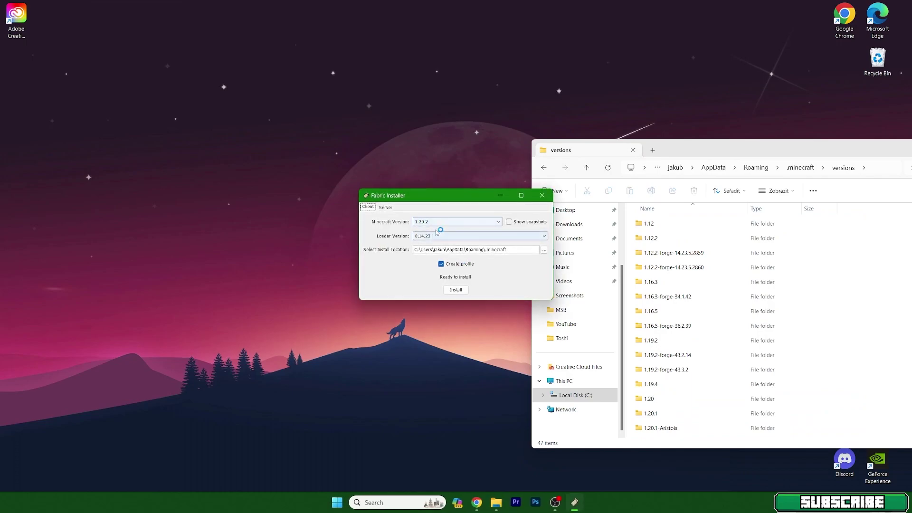
# Install Fabric Loader 0.14.23 for Minecraft 1.20.2 and close the installer
pyautogui.click(428, 222)
pyautogui.click(423, 228)
pyautogui.click(456, 290)
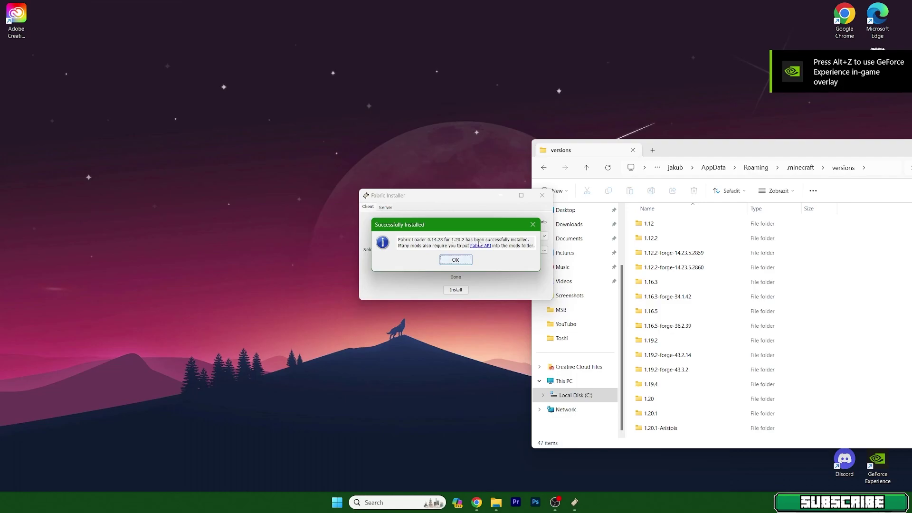
pyautogui.click(455, 260)
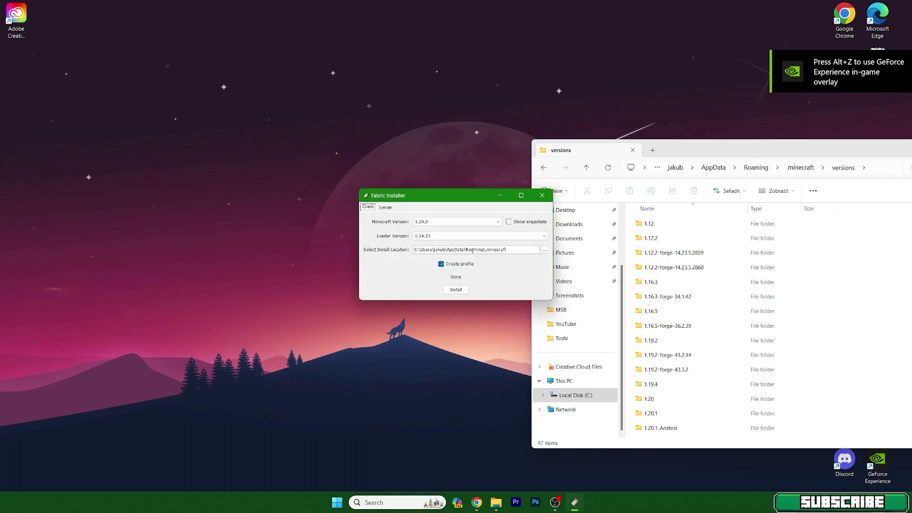
pyautogui.click(542, 195)
# Confirm the fabric-loader-0.14.23-1.20.2 folder exists, close Explorer, and open Windows search
pyautogui.moveTo(713, 147); pyautogui.dragTo(460, 118)
pyautogui.scroll(-10, 443, 264)
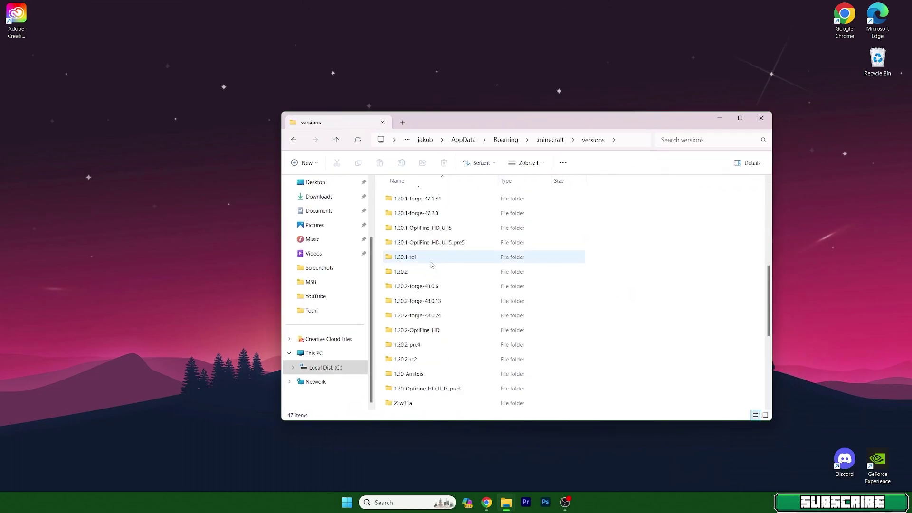
pyautogui.click(411, 362)
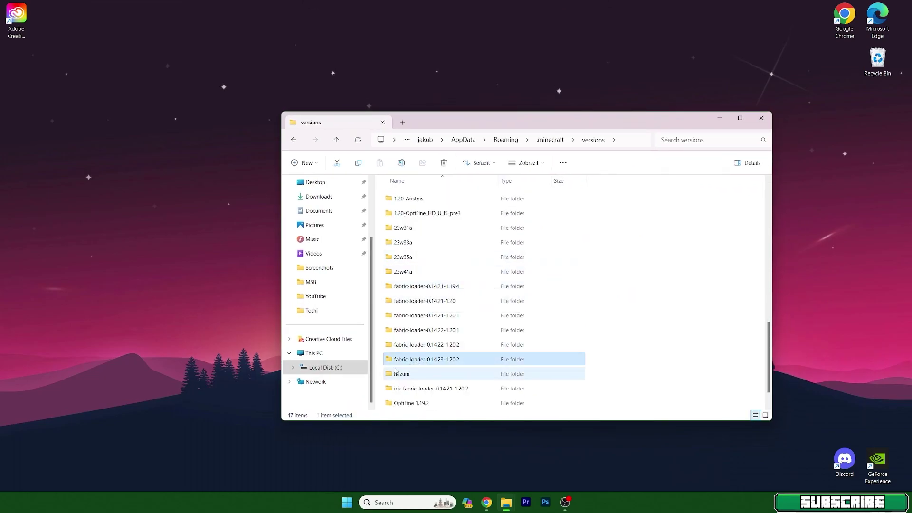
pyautogui.click(760, 118)
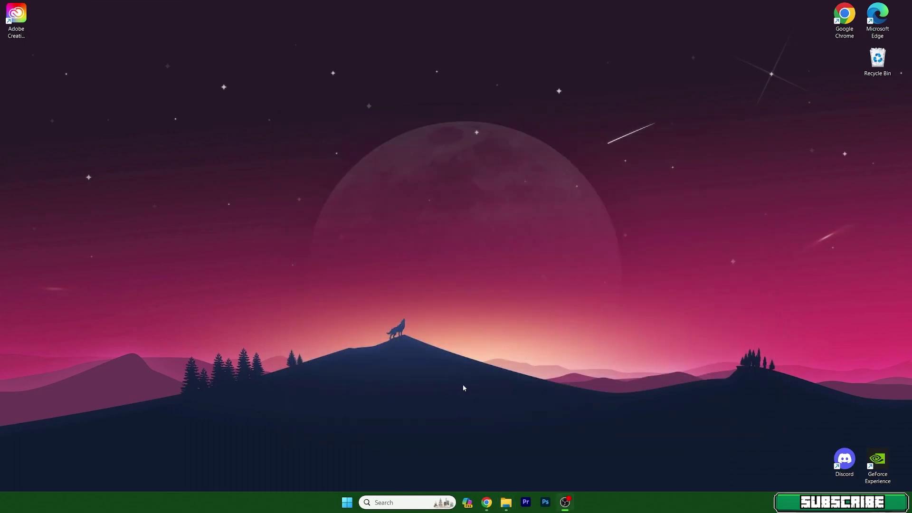
pyautogui.click(353, 501)
# Launch TLauncher and keep the first saved account selected
pyautogui.write('Tlaunch')
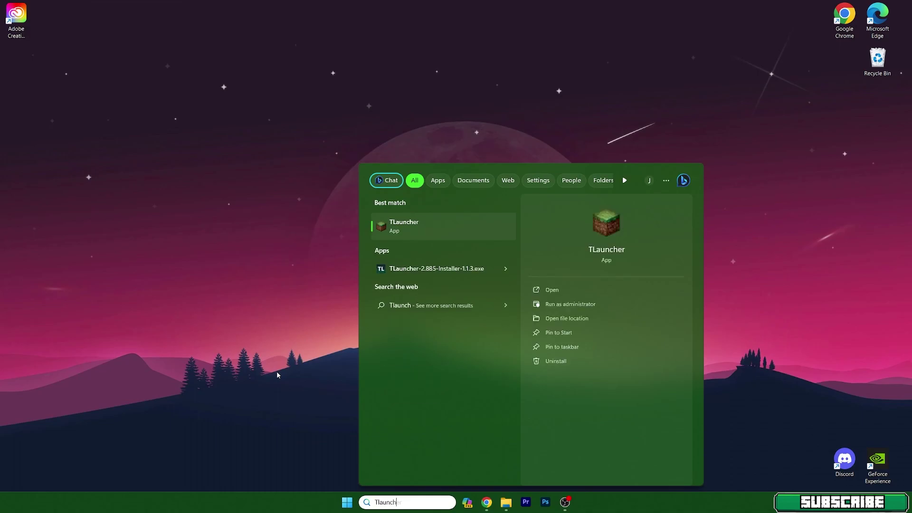
pyautogui.press('Return')
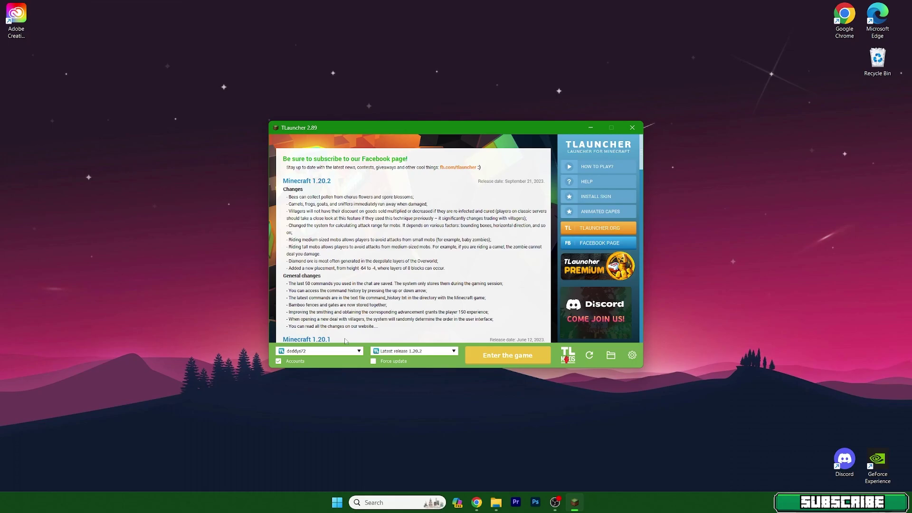
pyautogui.click(281, 360)
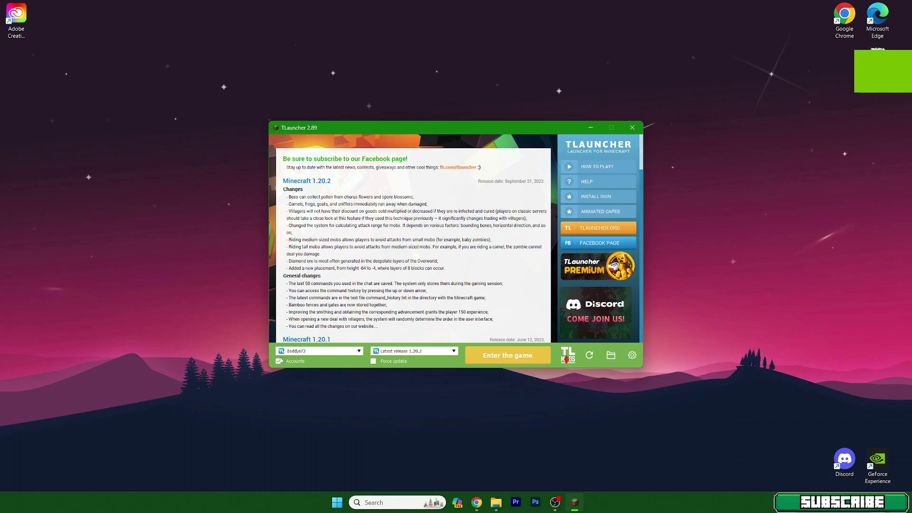
pyautogui.click(281, 360)
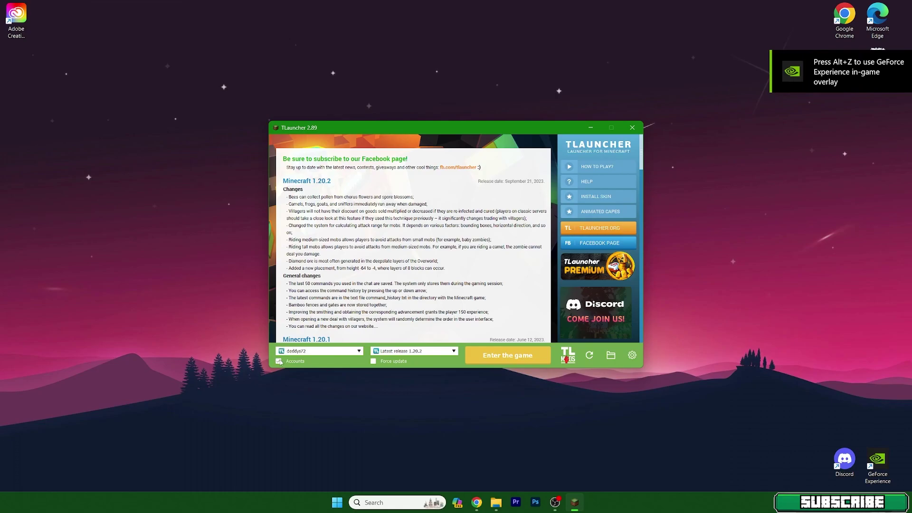
pyautogui.click(282, 352)
pyautogui.click(284, 363)
# Review accounts in Configure accounts, save, and keep the existing account selected
pyautogui.click(285, 352)
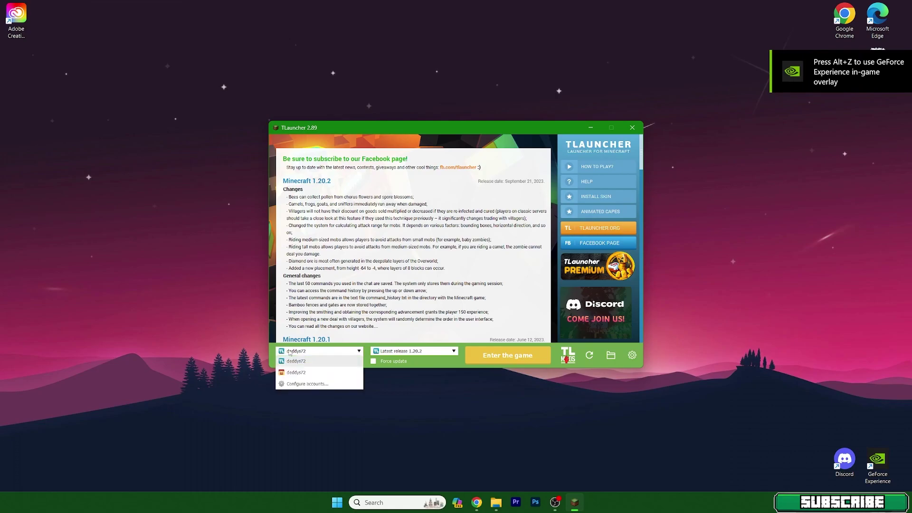
pyautogui.click(293, 385)
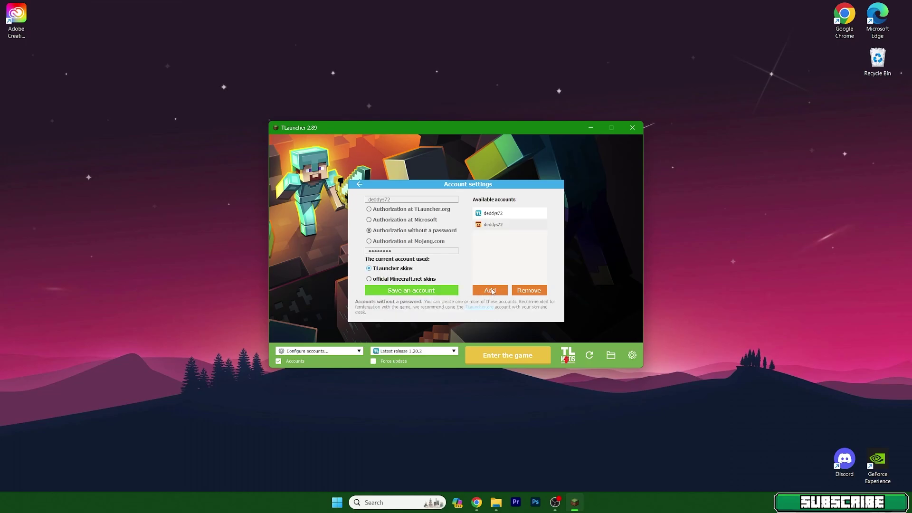
pyautogui.click(494, 292)
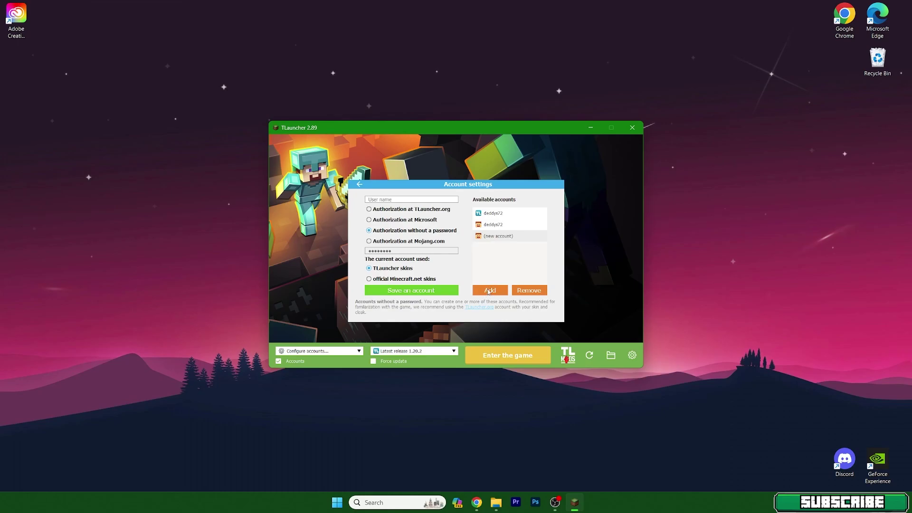
pyautogui.click(372, 200)
pyautogui.click(390, 288)
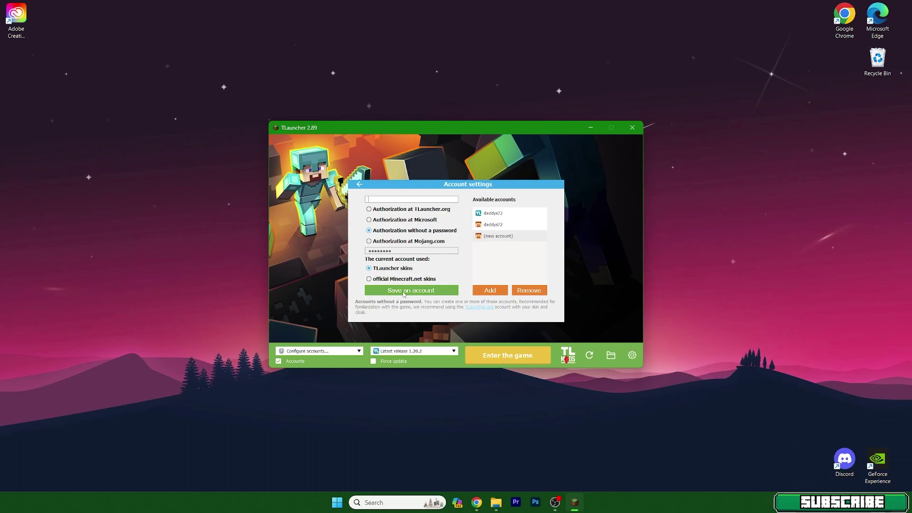
pyautogui.click(293, 350)
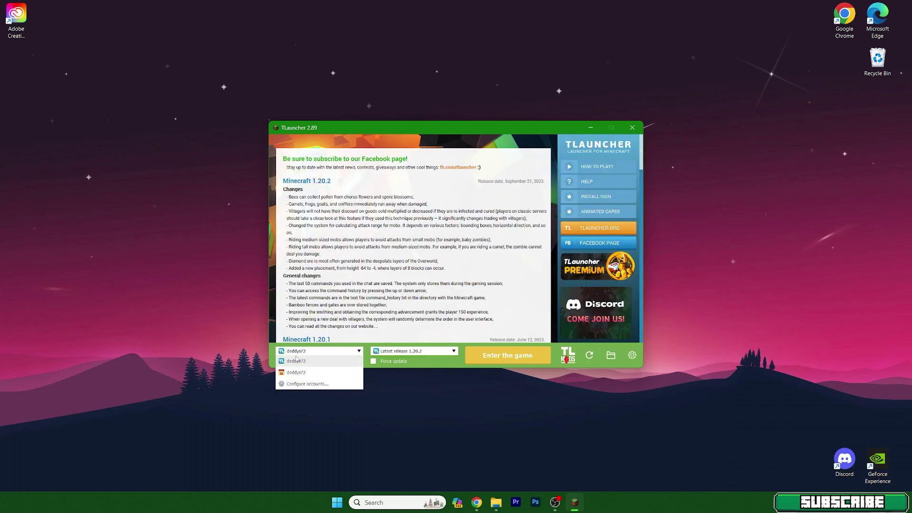
pyautogui.click(291, 356)
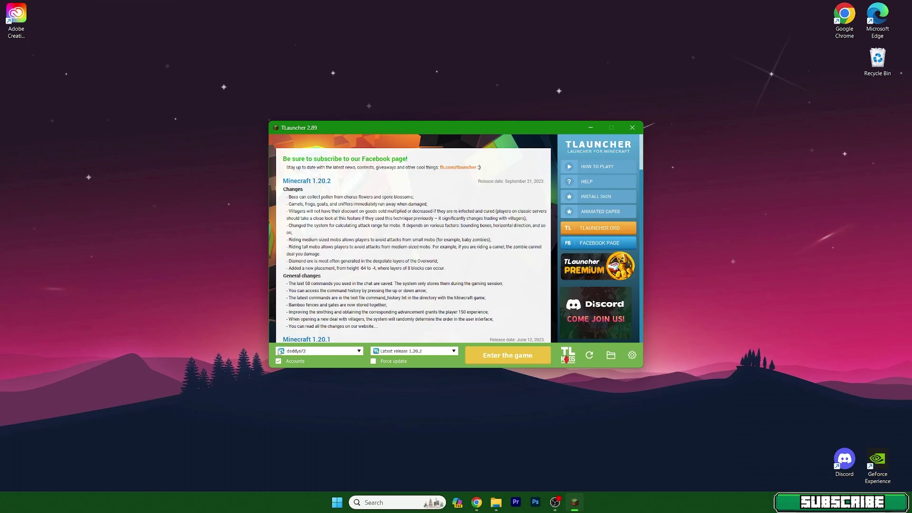
# Select Release fabric-loader-0.14.23-1.20.2 as the version and start the game
pyautogui.click(399, 352)
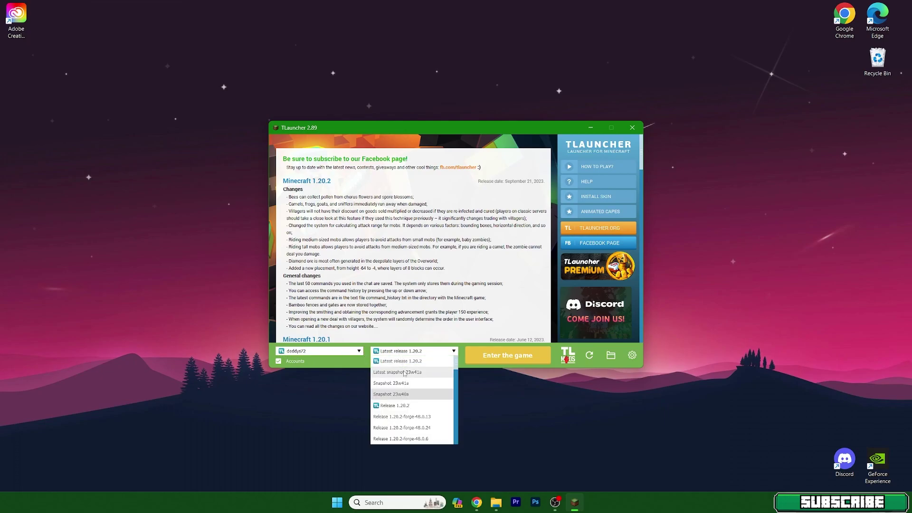
pyautogui.scroll(-3, 393, 391)
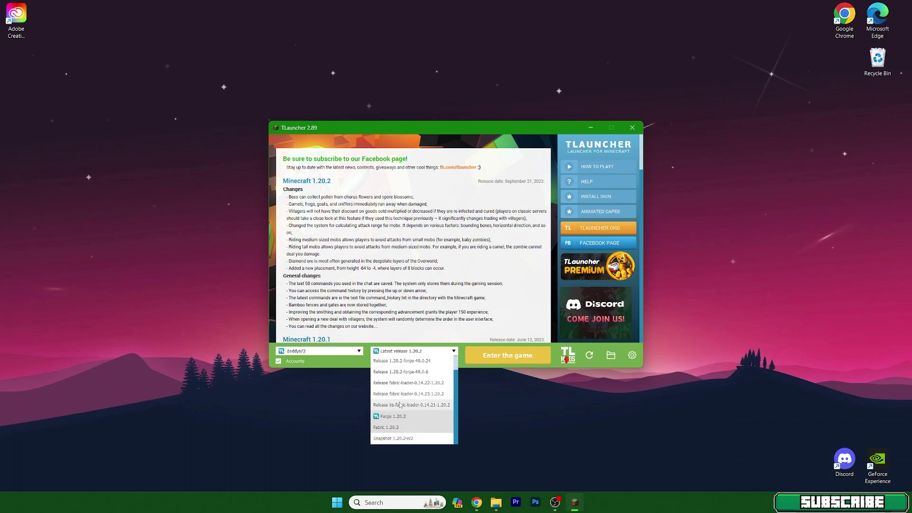
pyautogui.click(440, 395)
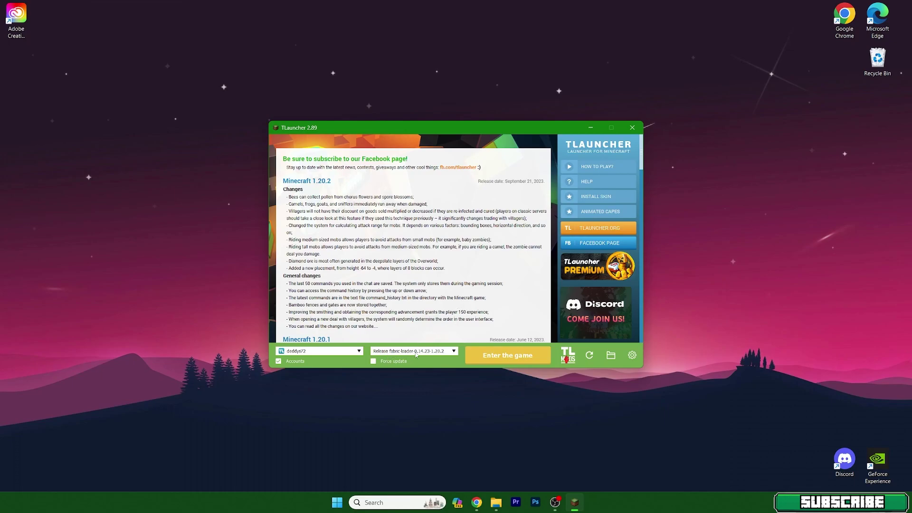
pyautogui.click(494, 358)
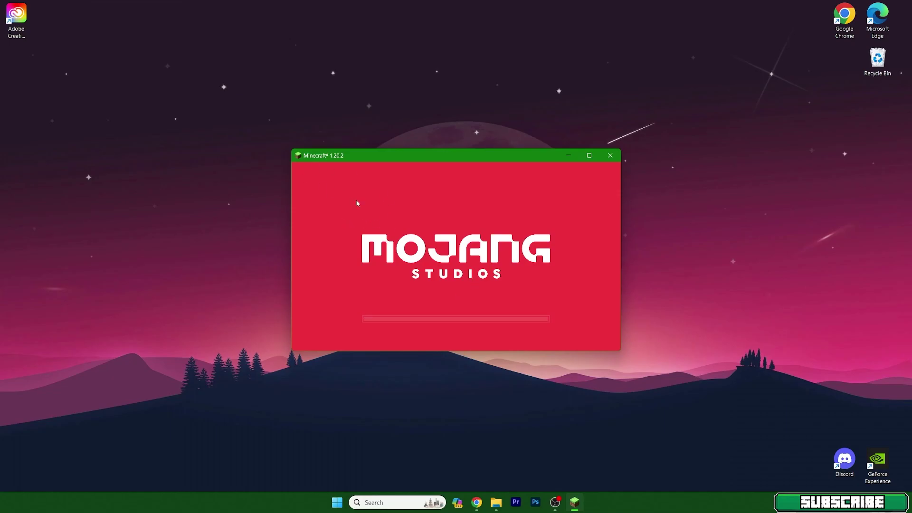
# Maximize Minecraft, load a Singleplayer world, and pause to the Game Menu
pyautogui.click(597, 156)
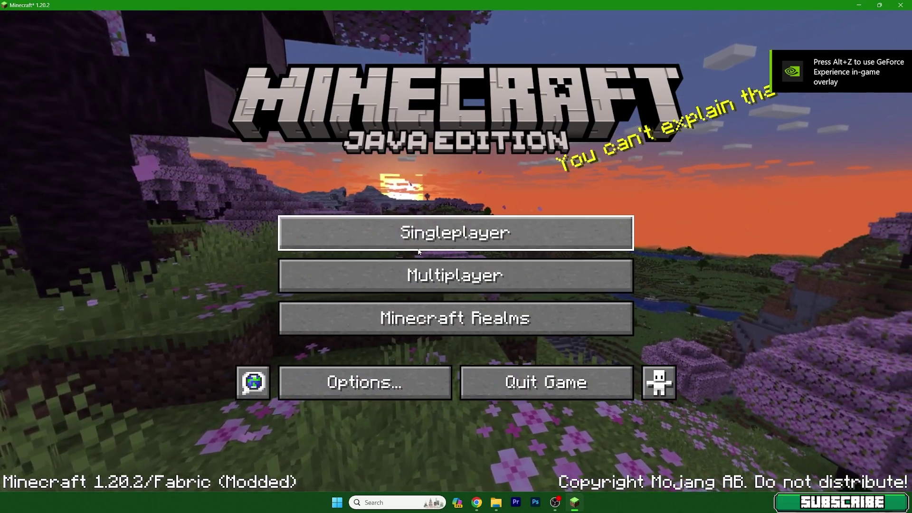
pyautogui.click(420, 241)
pyautogui.doubleClick(418, 143)
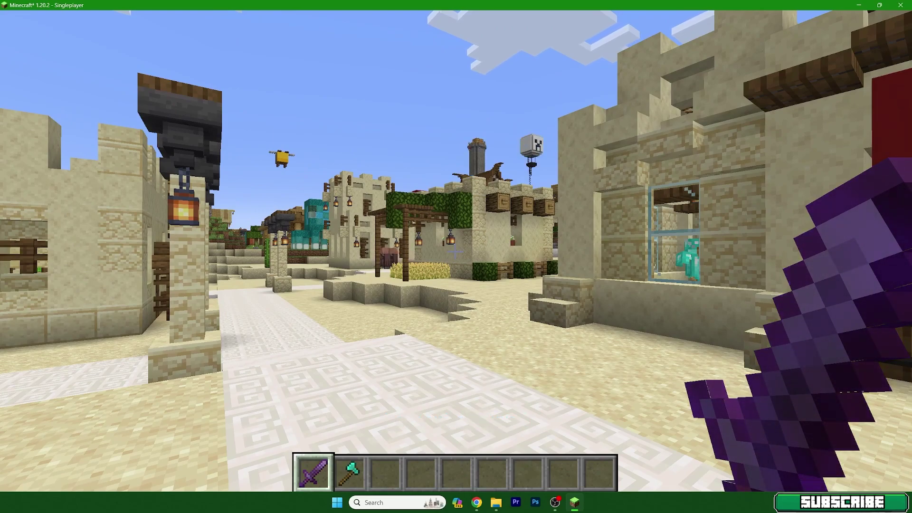
pyautogui.press('Escape')
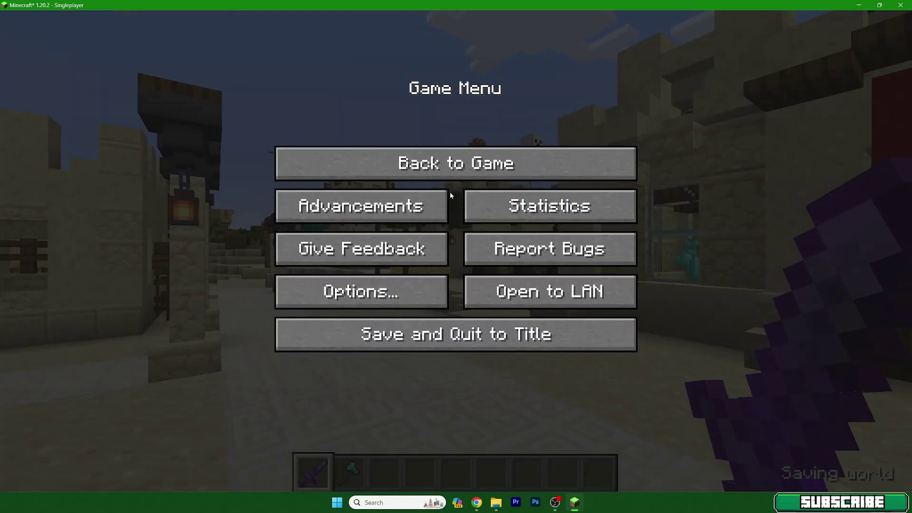